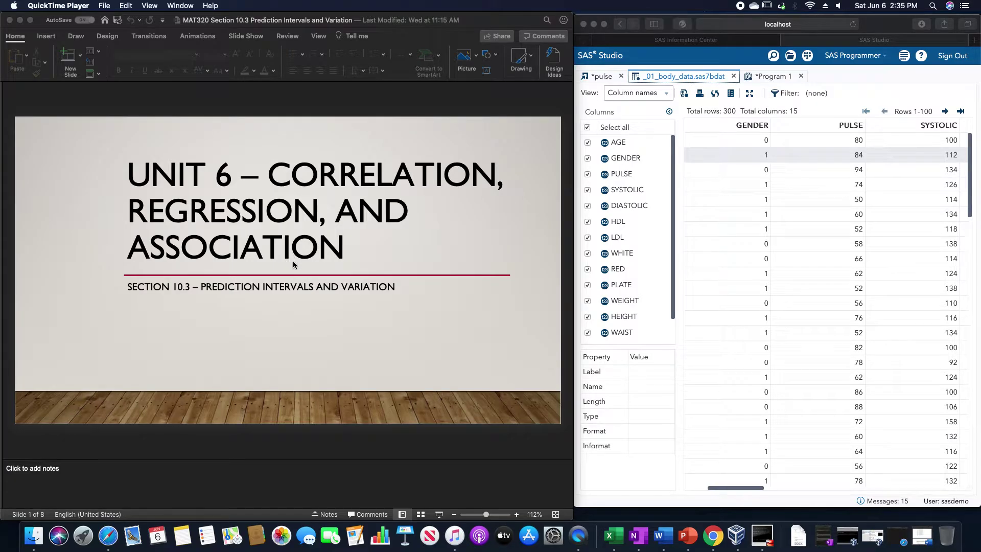
- Bring the deck forward, select the black pen on the Draw tab, and move to slide 3, Prediction Intervals
click(379, 433)
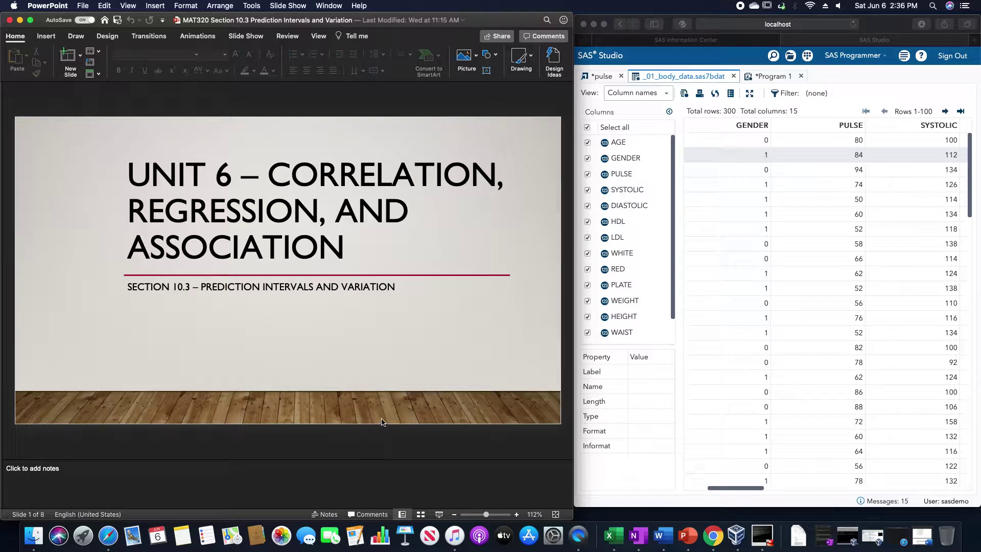
key(Down)
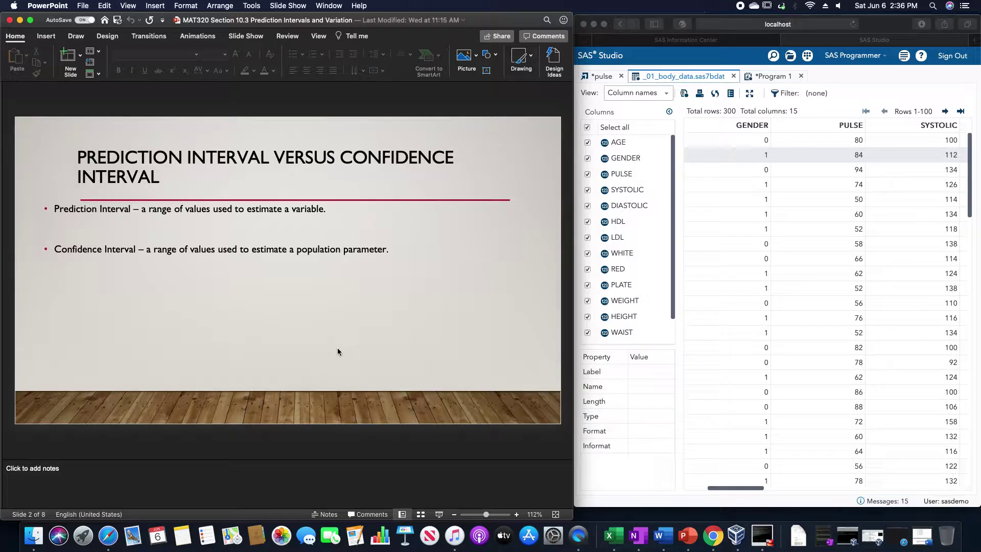
click(77, 36)
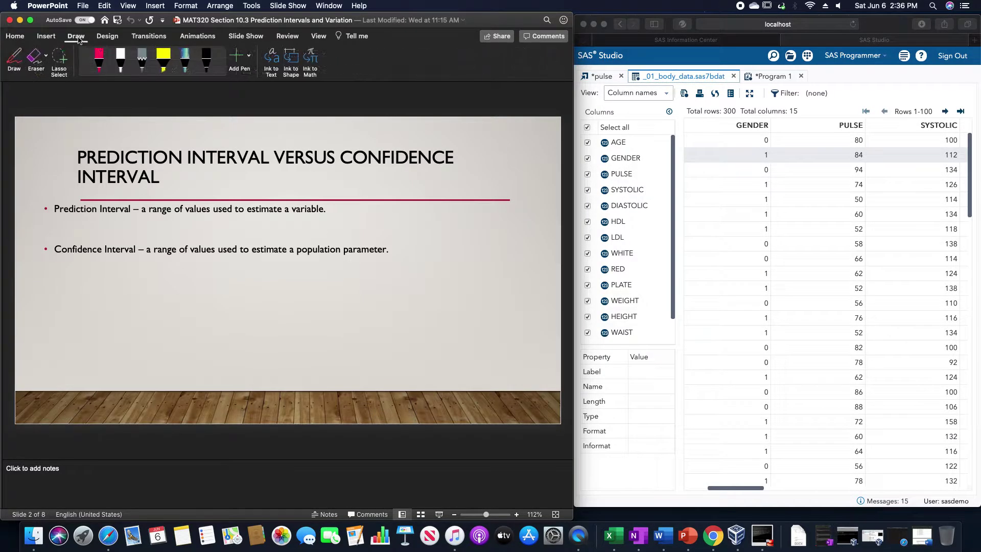
click(201, 56)
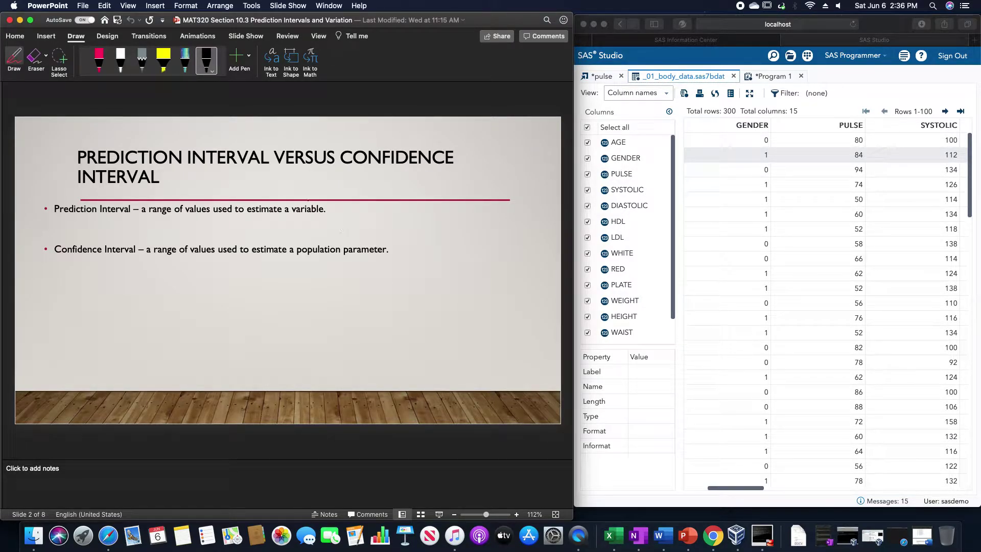
key(Page_Down)
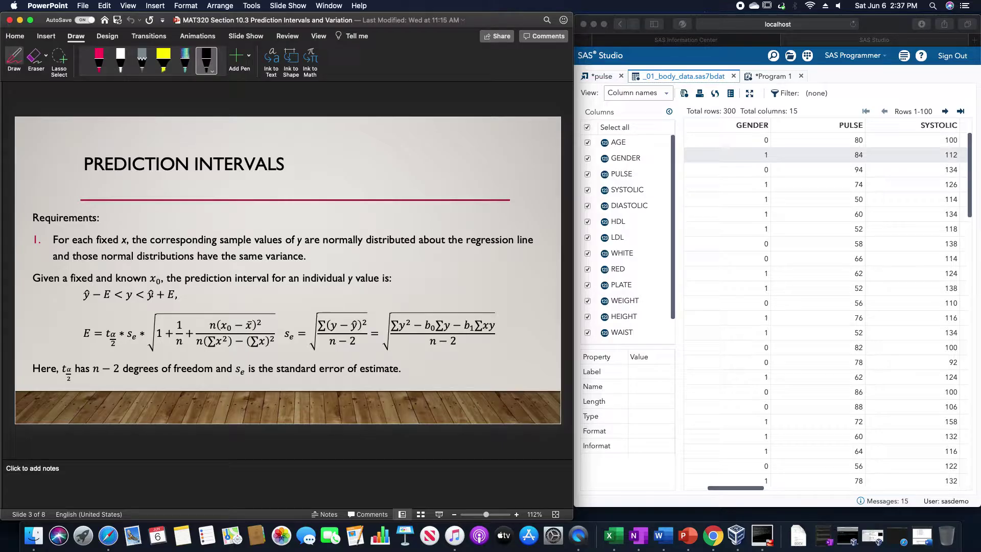
- Move to the Example 1 slide, briefly revisiting Prediction Intervals before returning
key(Page_Down)
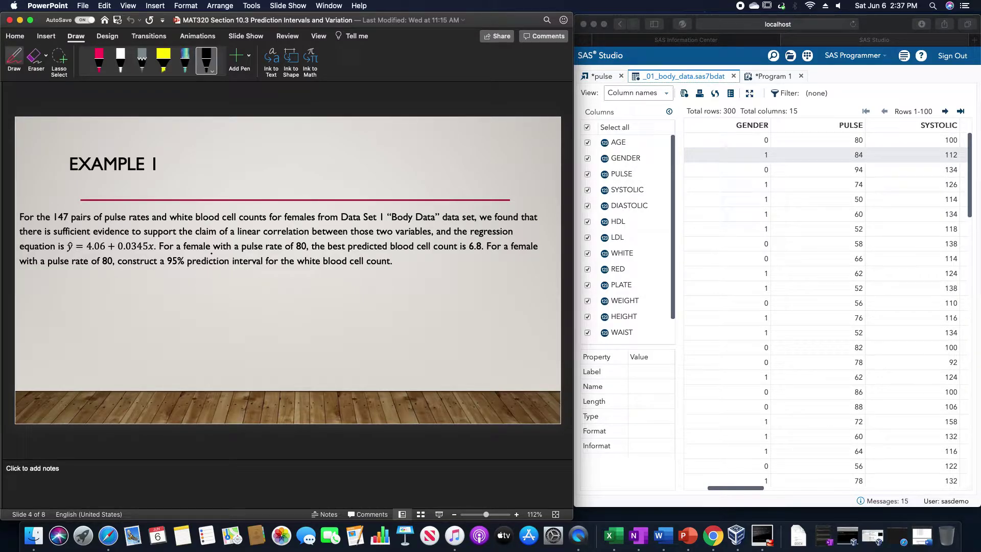
key(Page_Up)
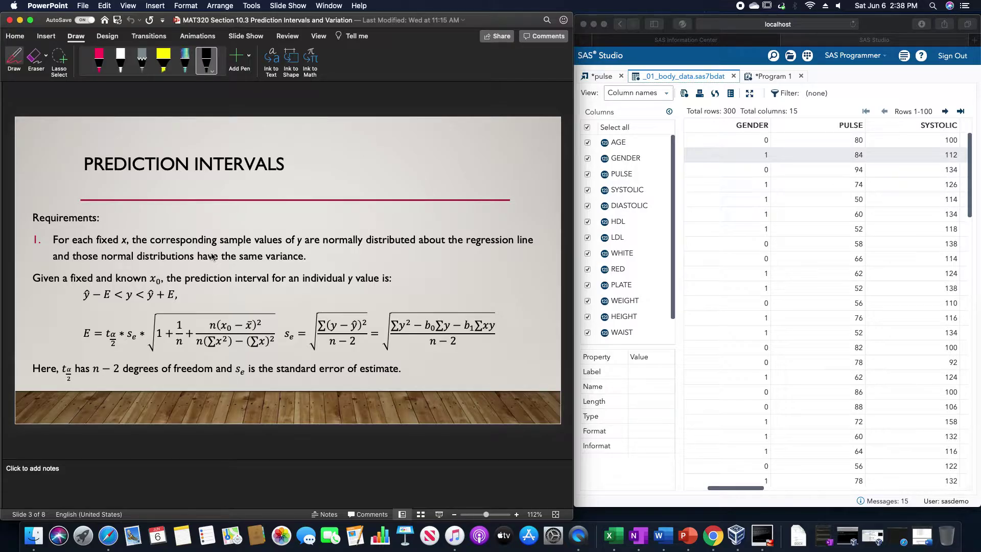
key(Page_Down)
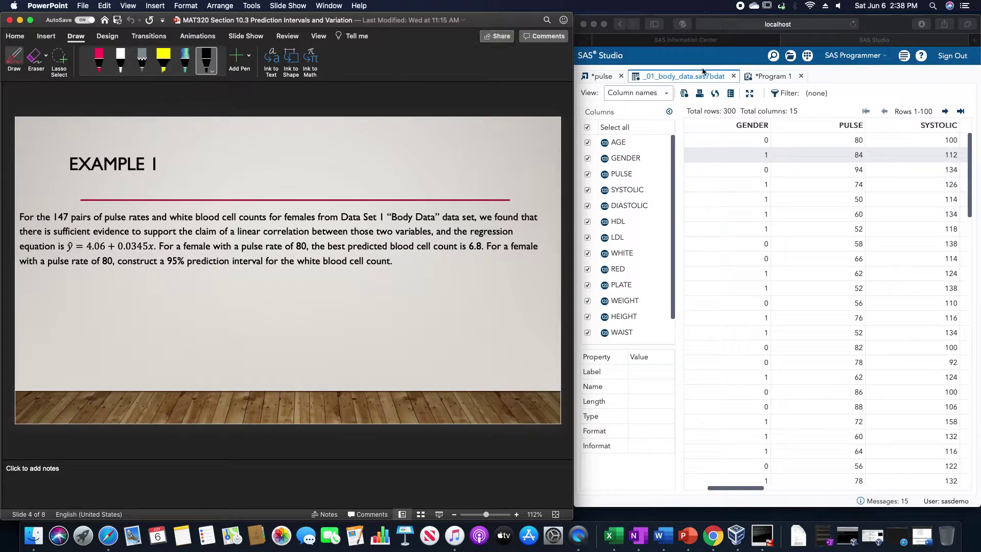
- In SAS Studio, view the Program 1 proc reg of WHITE on PULSE with /cli and run it
click(760, 83)
click(761, 82)
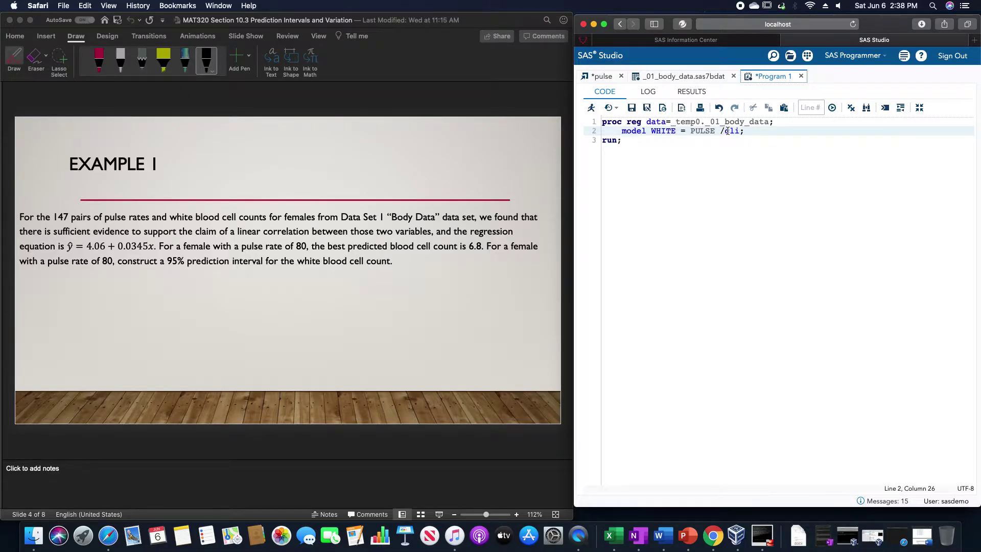
key(F3)
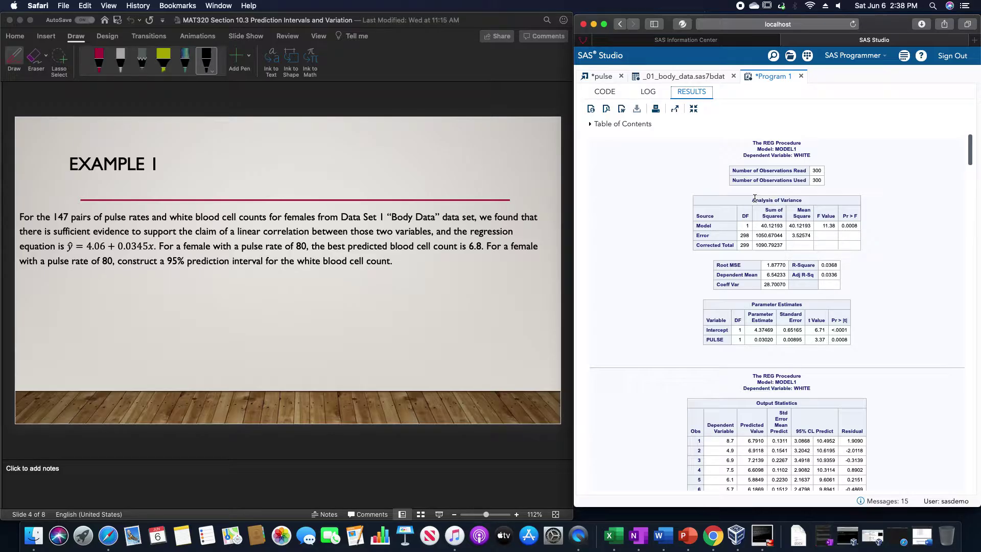
- Scroll SAS results to the 95% CL Predict limits, then start inking '3.0 <' on Example 1
scroll(755, 198, down, 3)
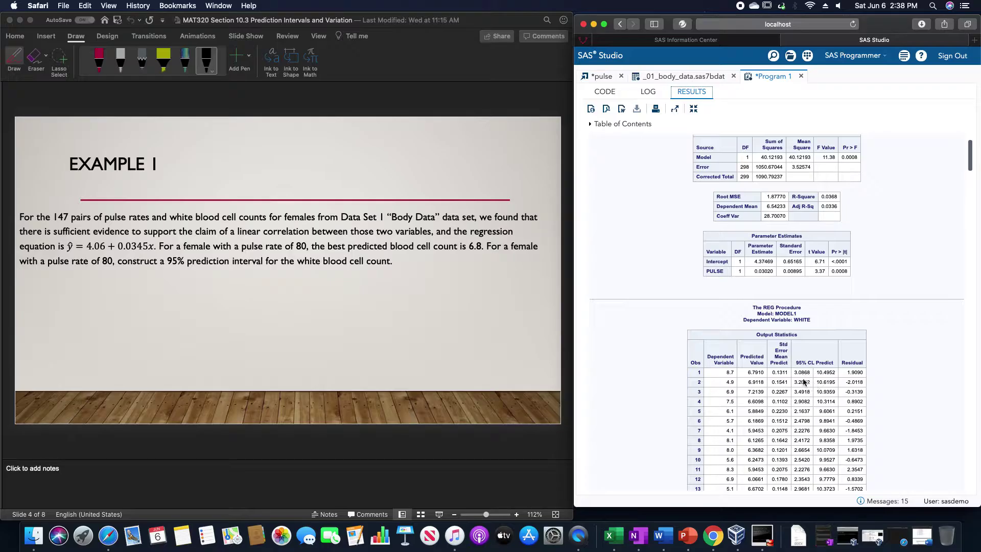
click(798, 380)
click(67, 295)
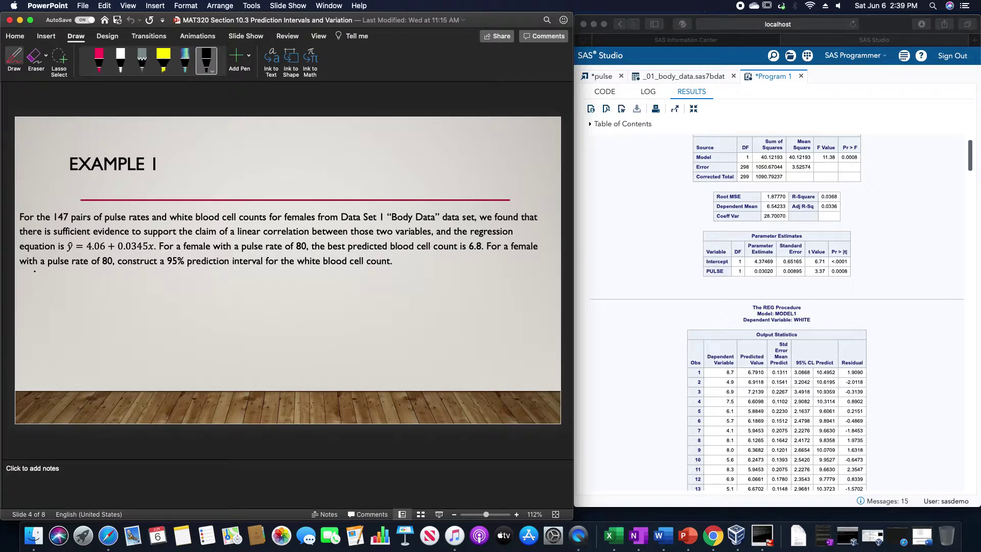
drag(35, 271, 41, 277)
mouse_move(41, 277)
mouse_down()
mouse_move(36, 284)
mouse_move(64, 274)
mouse_move(105, 283)
mouse_up()
- Finish handwriting the interval 3.0 < y < 10.6 on the Example 1 slide
click(89, 280)
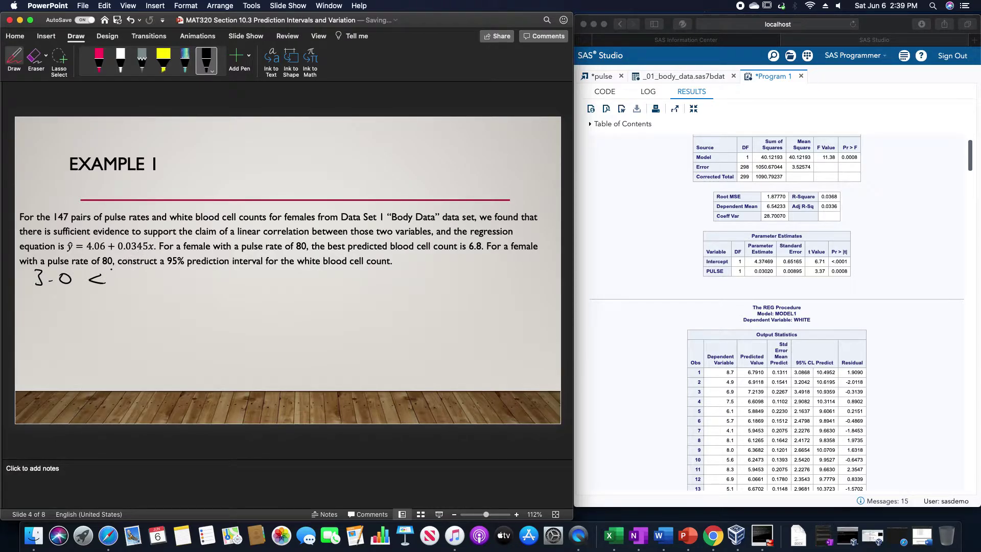
mouse_move(118, 273)
mouse_down()
mouse_move(122, 285)
mouse_move(166, 285)
mouse_up()
mouse_move(176, 275)
mouse_down()
mouse_move(171, 282)
mouse_move(197, 284)
mouse_up()
click(185, 276)
key(Escape)
- Type the interpretation: with 95% confidence, 3.0 and 10.6 contain a pulse-80 female's white blood cell count
click(402, 260)
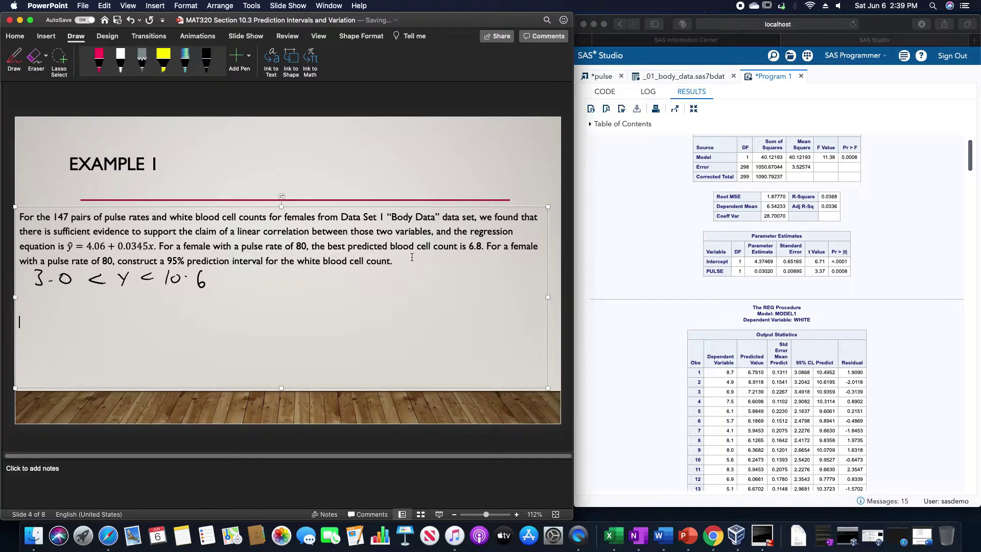
text(If we select a random fe)
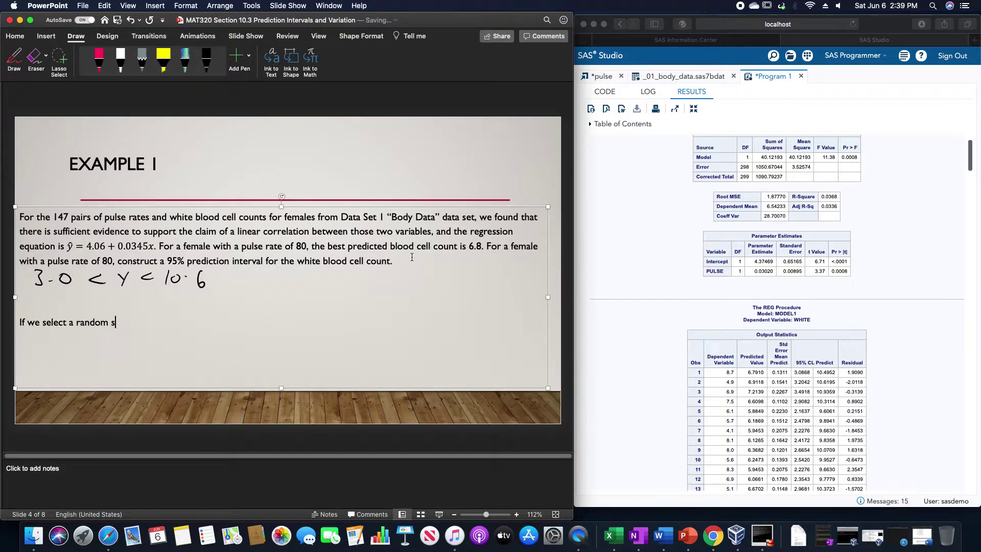
text(male with a pulse rate of )
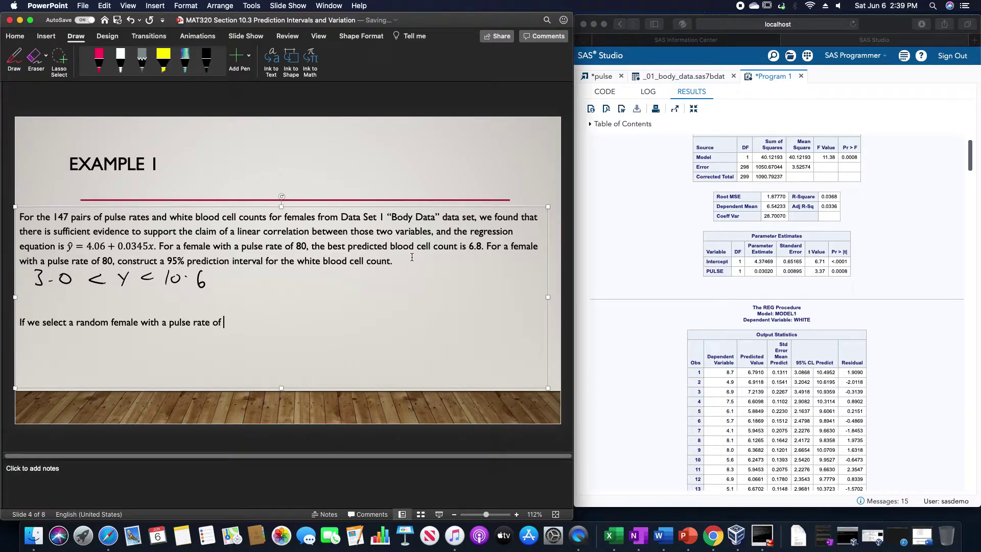
text(80, we have 95% confidence that teh)
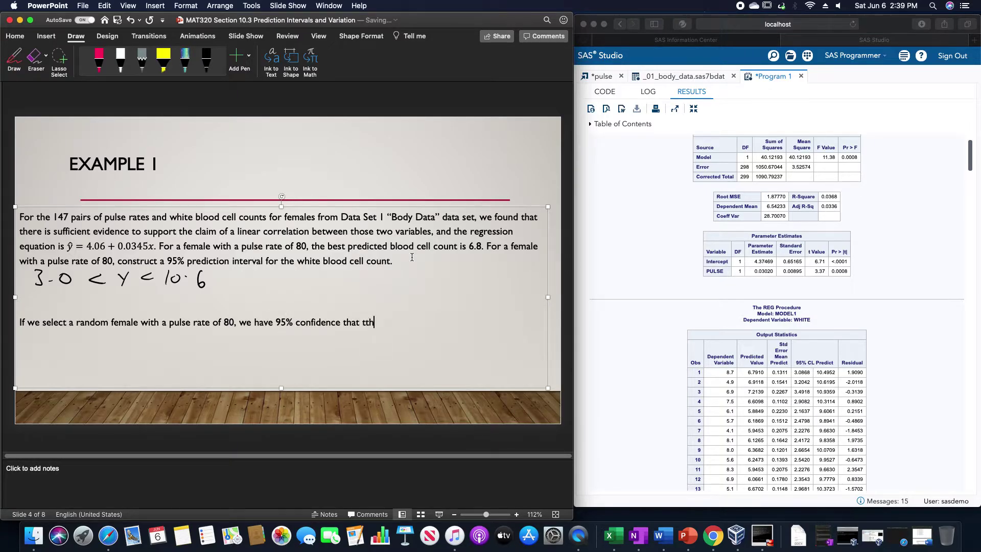
key(BackSpace)
key(BackSpace)
key(BackSpace)
text(the limits of 3.0 and 10.)
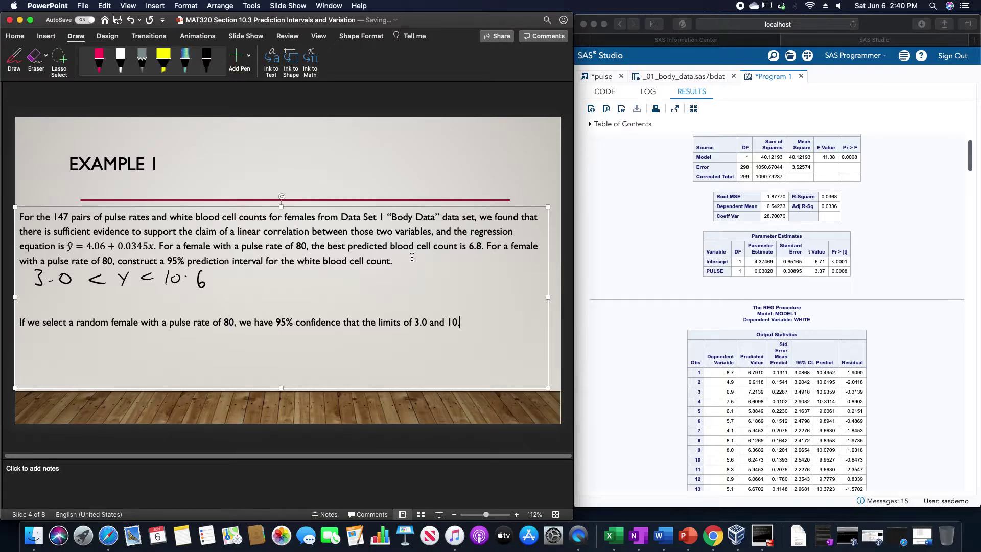
text(6 contain the white blo)
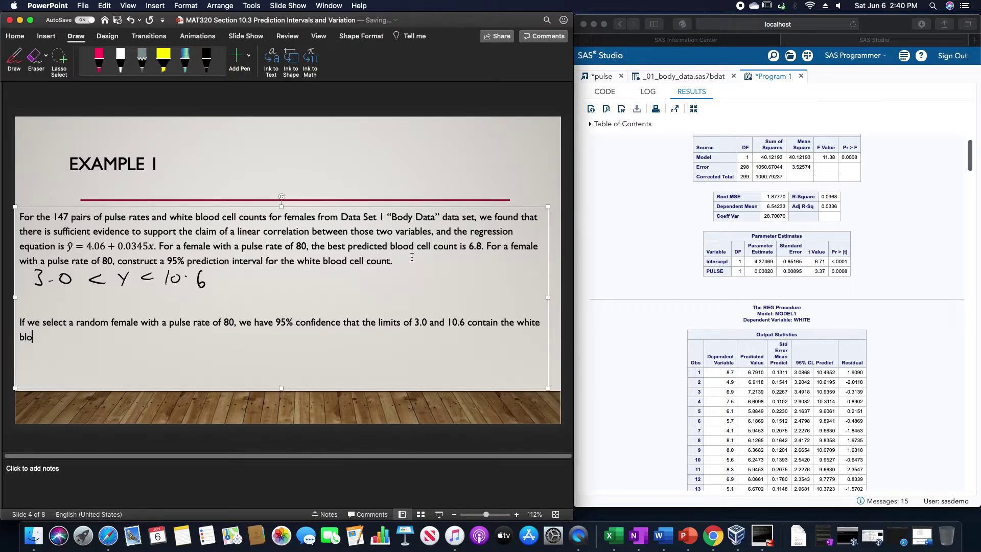
text(od cell count.)
click(333, 108)
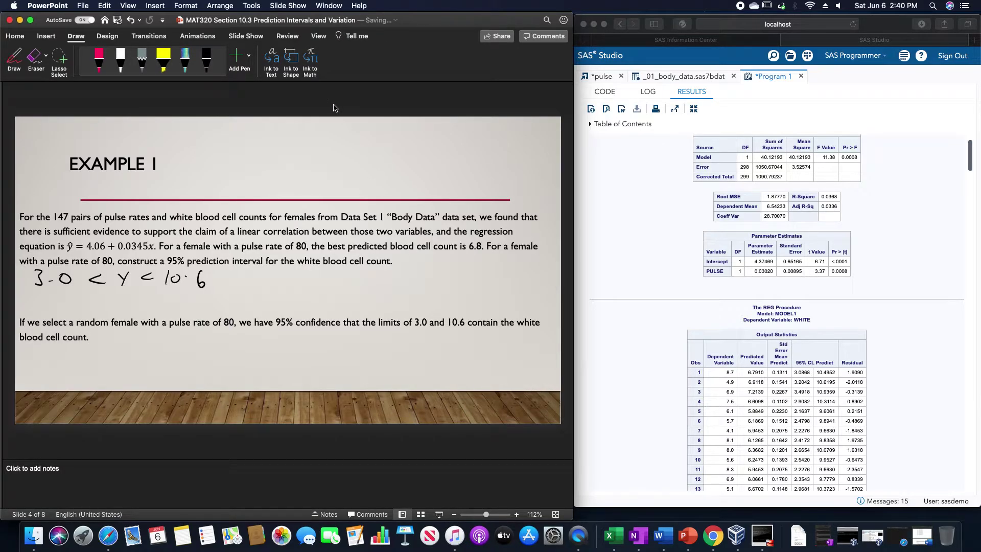
- Advance to slide 5, Explained and Unexplained Deviation, and select the black pen
key(Page_Down)
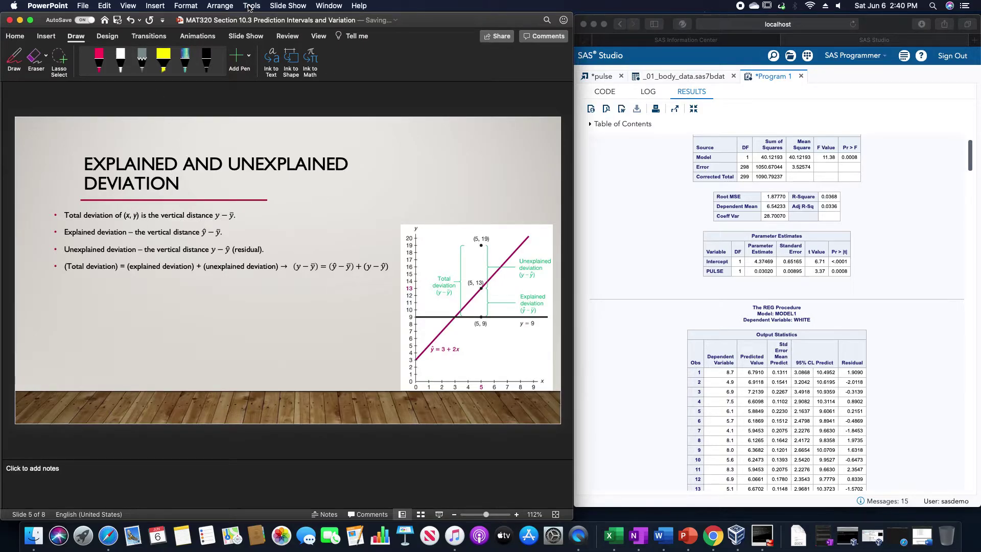
click(207, 60)
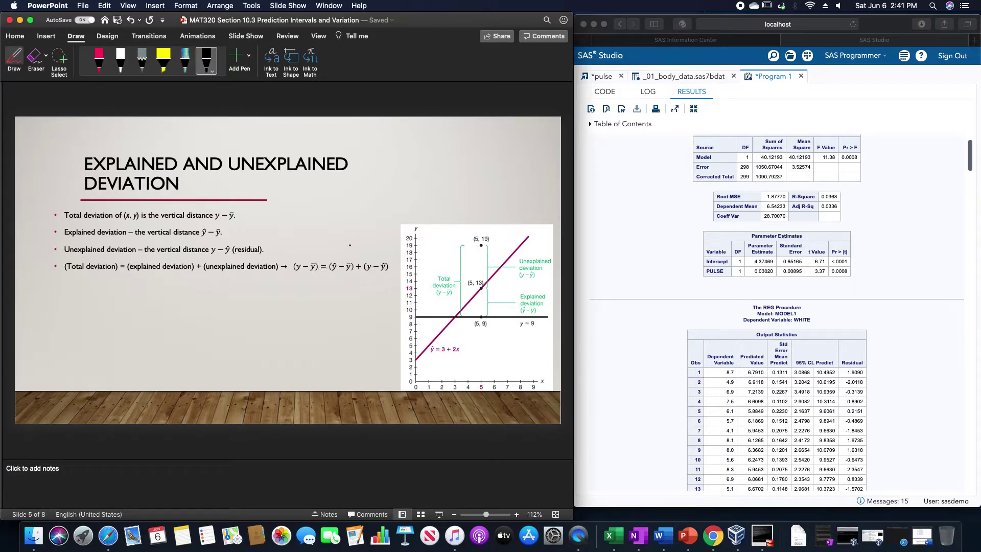
key(Down)
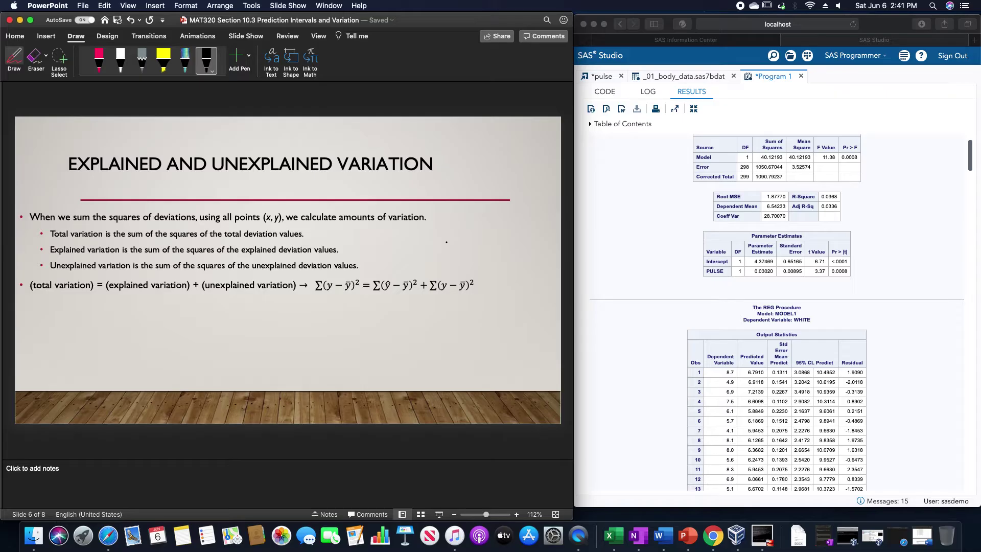
key(Down)
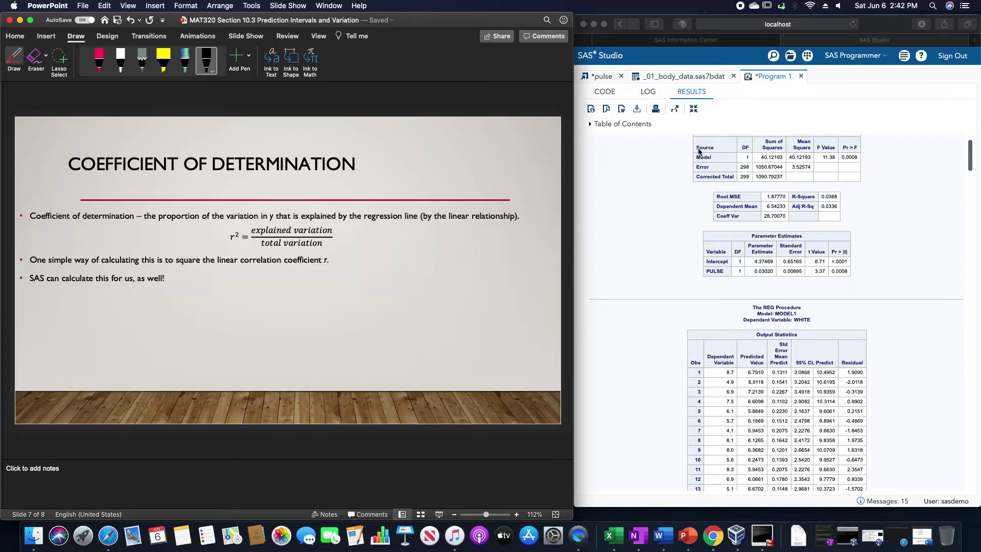
- Highlight the R-Square value 0.0368 in the SAS results, then return to the slides
click(826, 203)
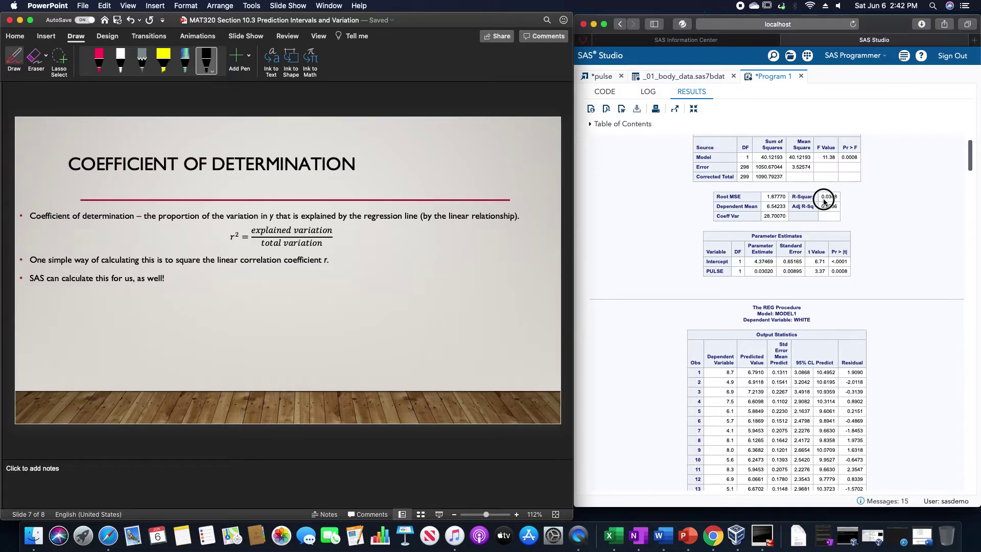
drag(837, 201, 826, 197)
click(838, 235)
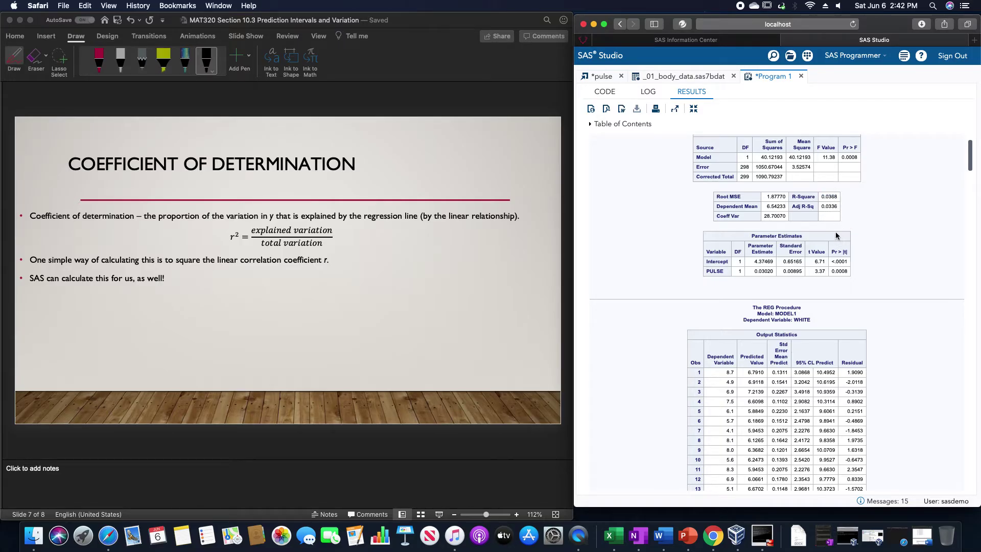
click(482, 347)
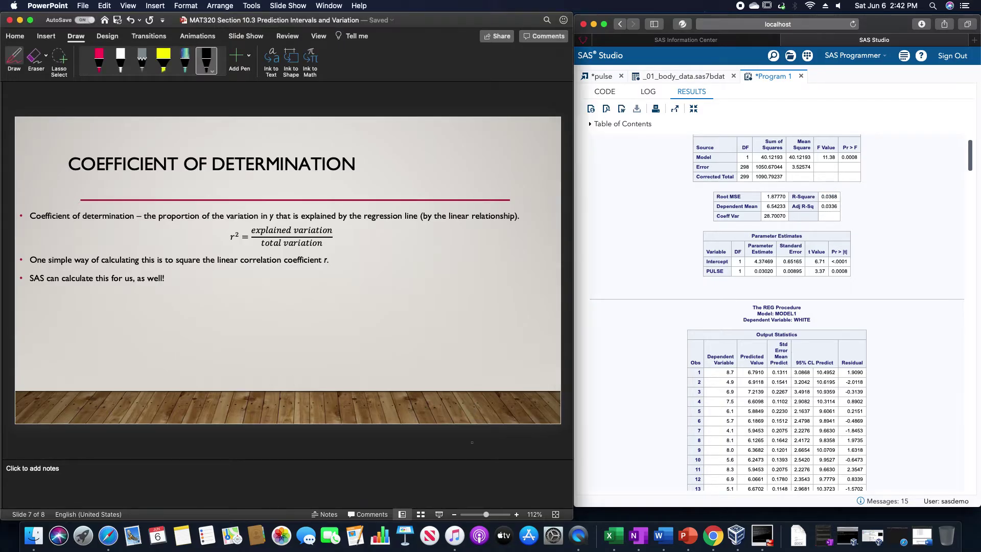
- Advance to Example 2, the r = 0.221 problem on 147 female pulse and blood cell pairs
key(Down)
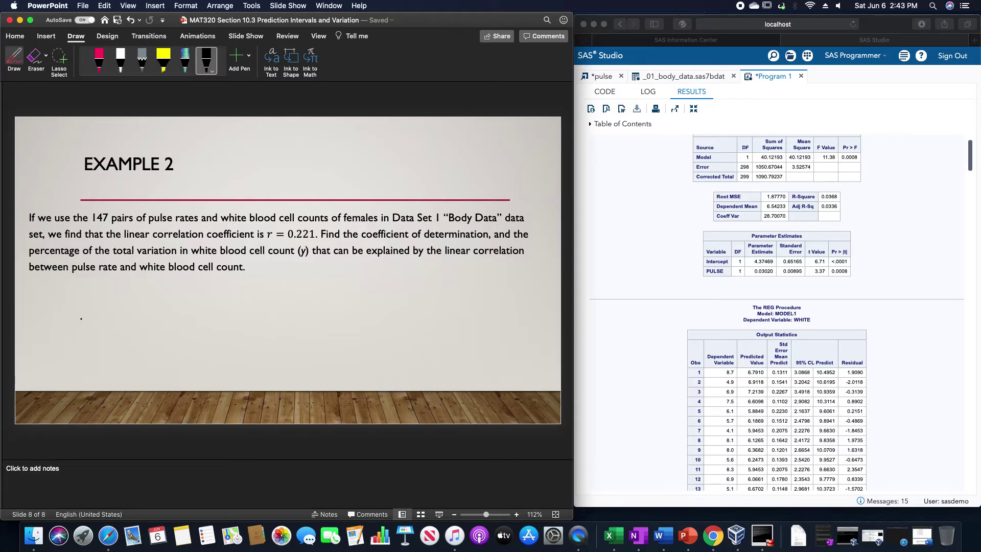
- Handwrite r² = (0.221)² = 0.049 in ink beside the Example 2 problem text
drag(263, 278, 289, 267)
mouse_move(298, 267)
mouse_down()
mouse_move(329, 274)
mouse_move(353, 266)
mouse_up()
drag(360, 263, 390, 274)
mouse_move(394, 260)
mouse_down()
mouse_move(396, 280)
mouse_move(418, 264)
mouse_up()
drag(423, 263, 434, 263)
drag(425, 267, 433, 267)
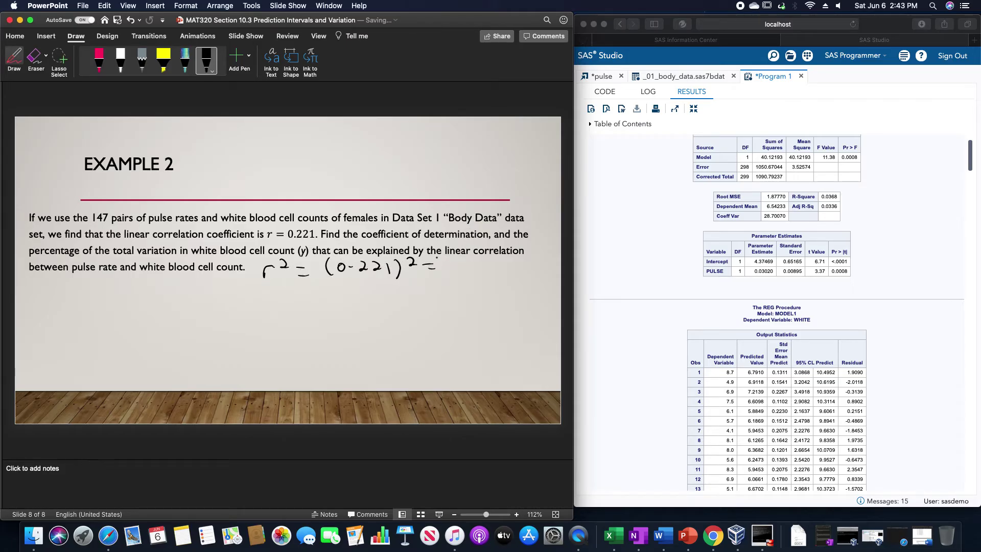
mouse_move(457, 262)
mouse_down()
mouse_move(509, 266)
mouse_move(505, 275)
mouse_move(519, 261)
mouse_move(522, 275)
mouse_up()
click(474, 267)
key(Escape)
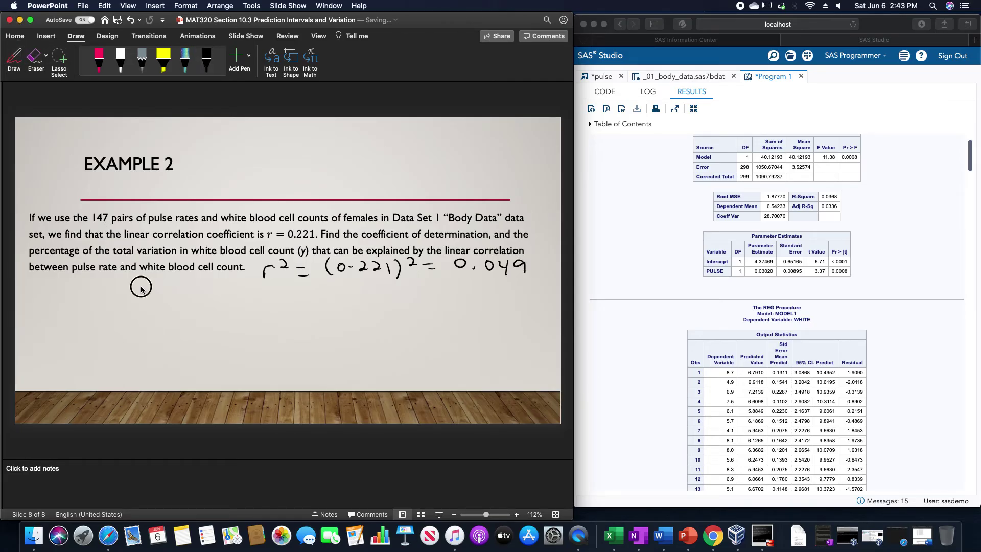
- Below the problem, type that pulse rate explains 4.9% of blood cell count variation, leaving 95.1% unexplained
click(155, 273)
click(249, 262)
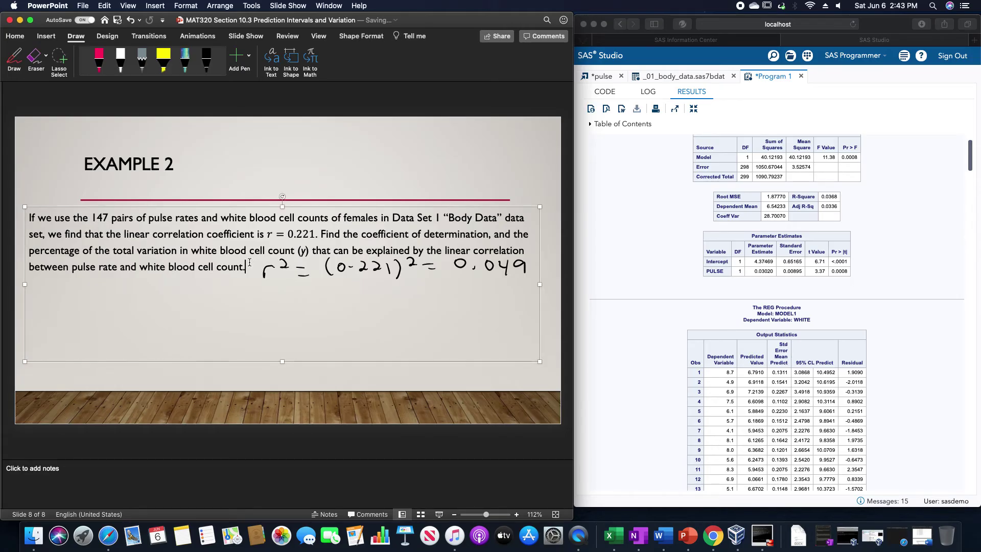
key(Return)
key(Return)
text(4.9% of the total variation in t)
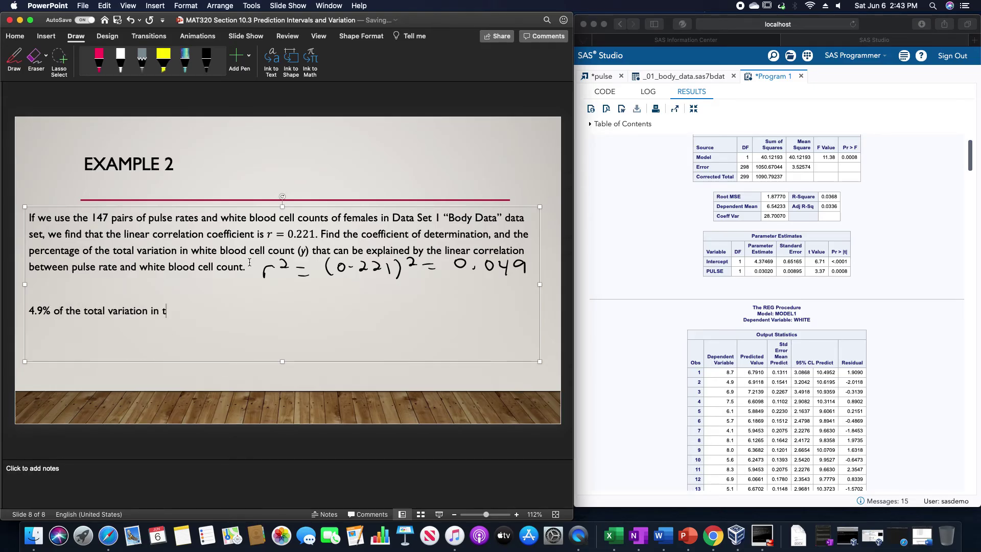
text(he blood cell count can be e)
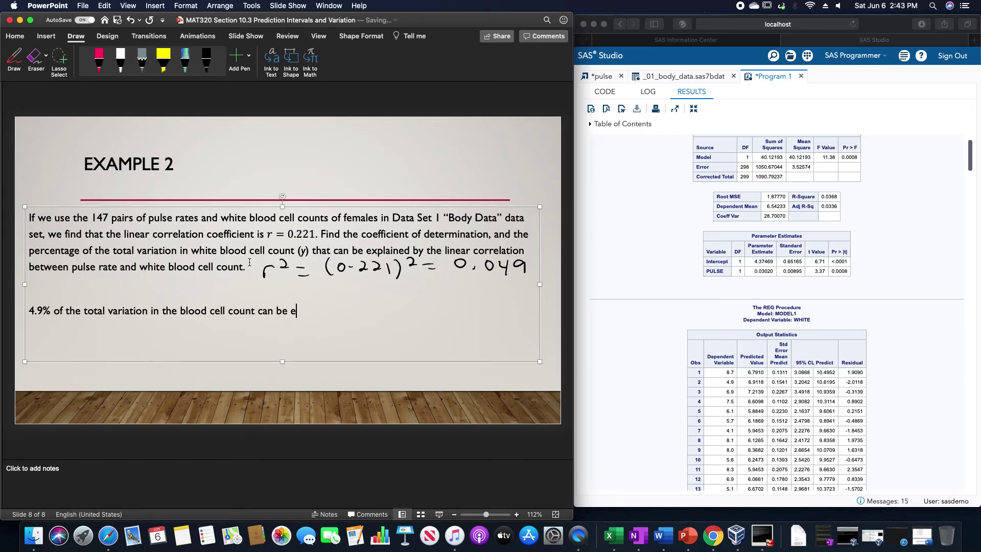
text(xplained by the pulse rate. )
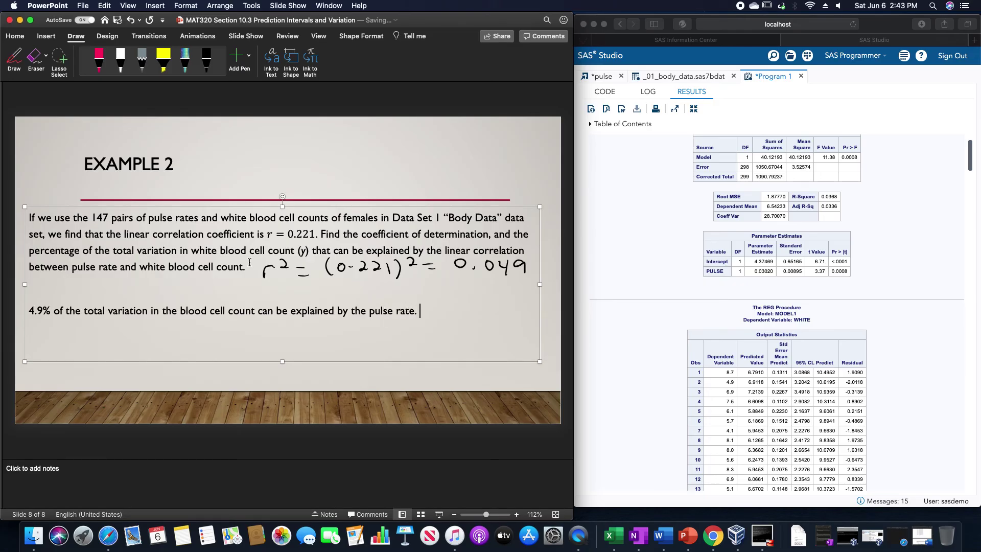
text(9)
text(5)
text(.1% )
text(is unex)
text(pla)
key(BackSpace)
text(ained.)
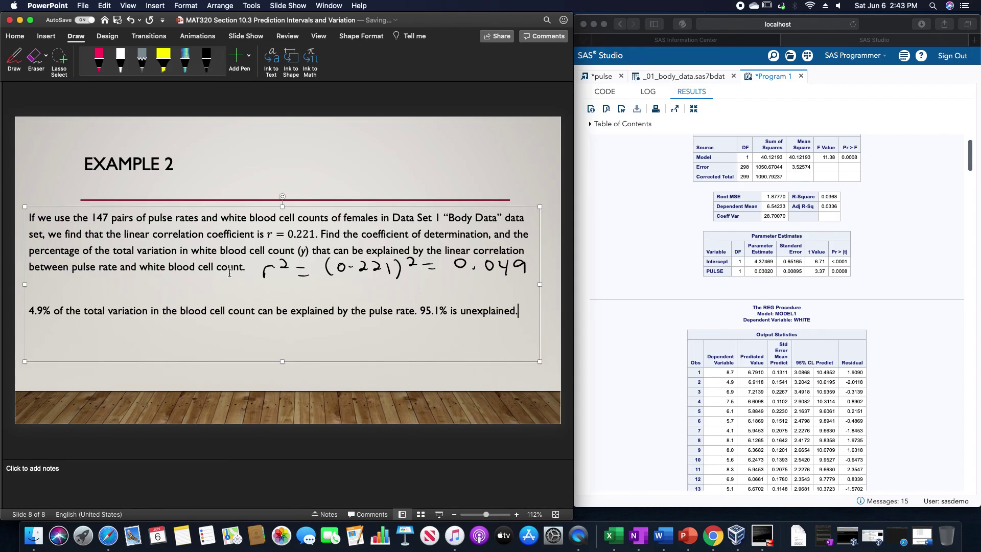
right_click(230, 273)
click(212, 319)
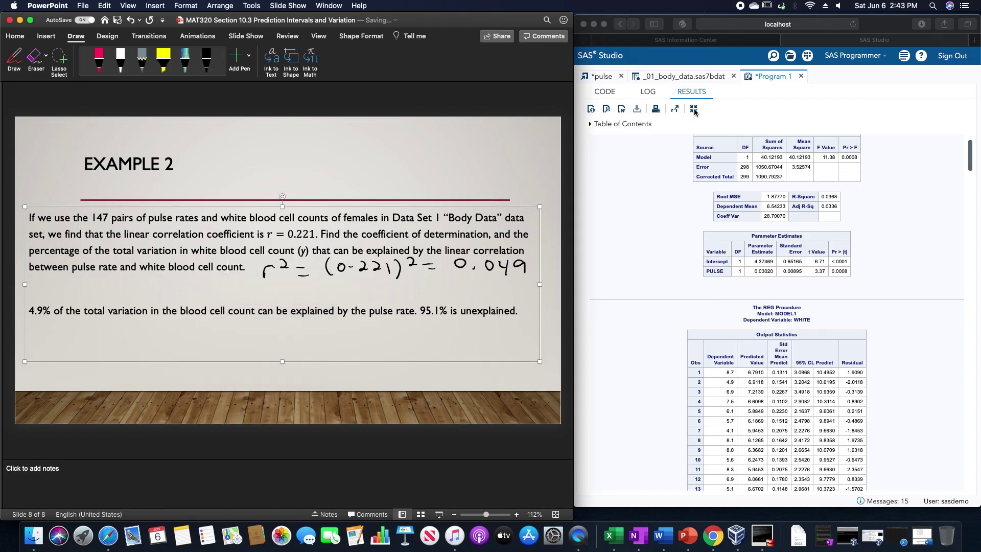